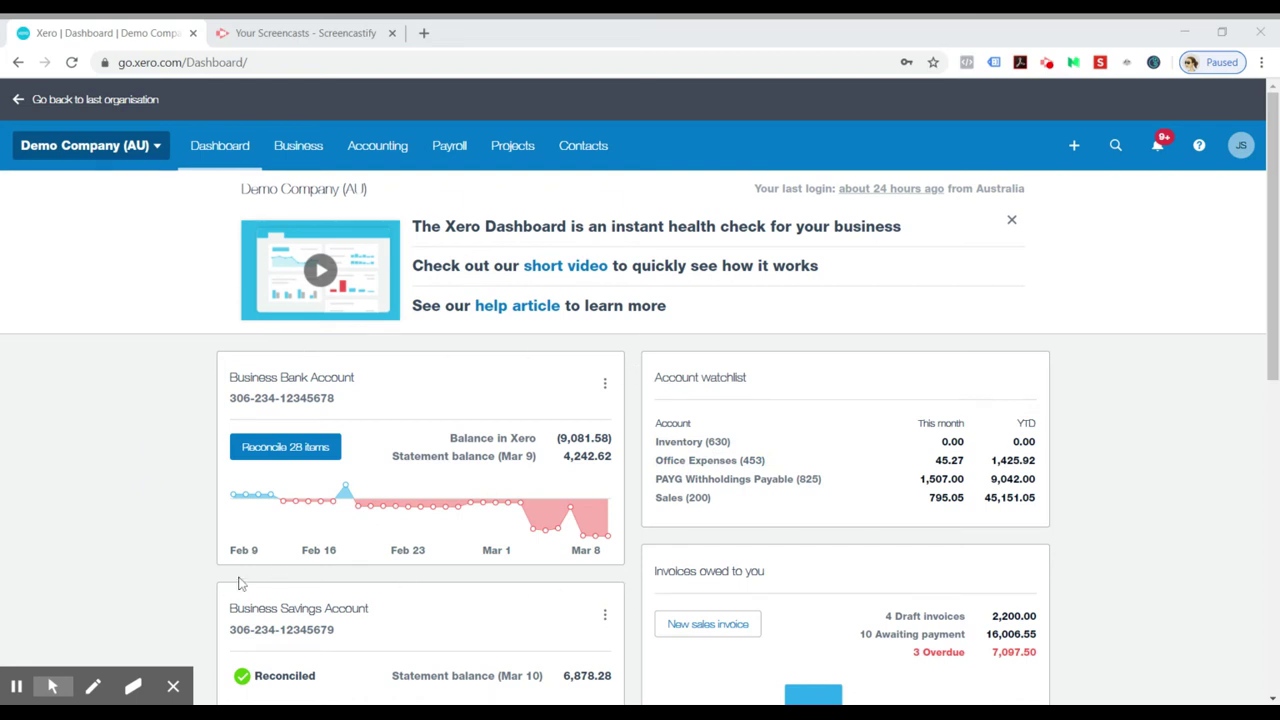
- Open the Business Bank Account's transactions and switch to its cash coding view
left_click(313, 450)
left_click(286, 384)
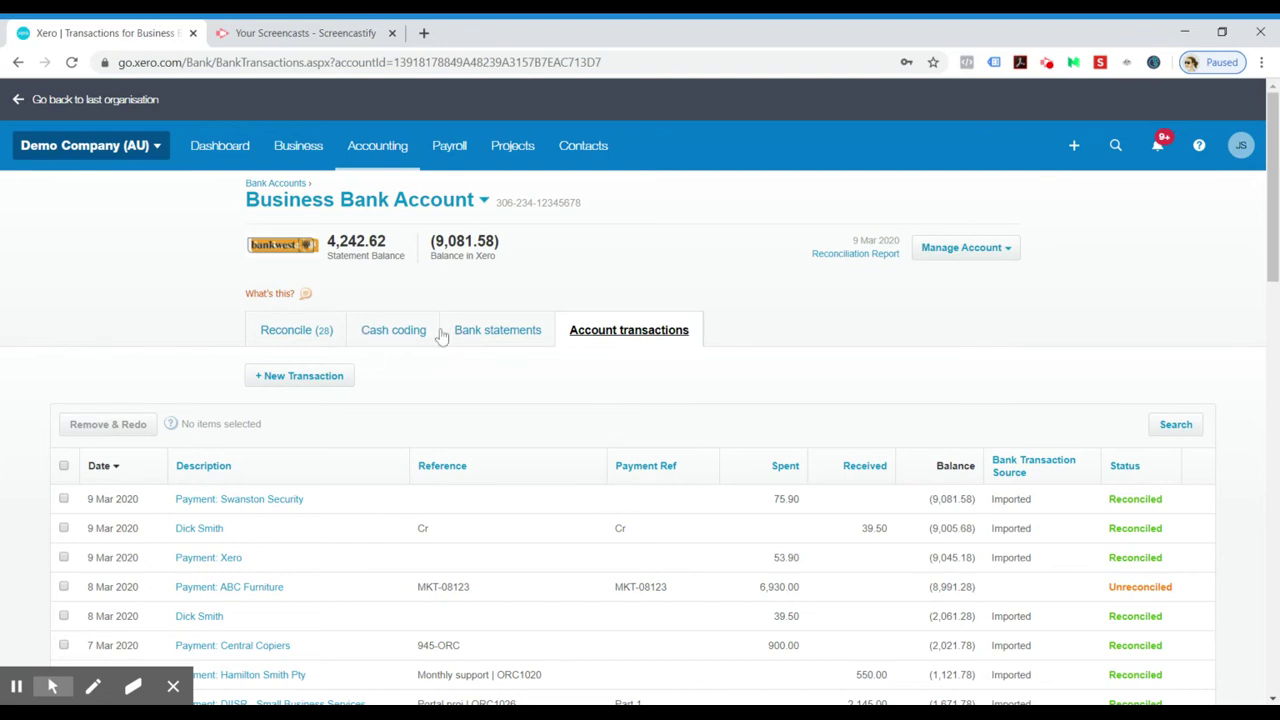
left_click(385, 343)
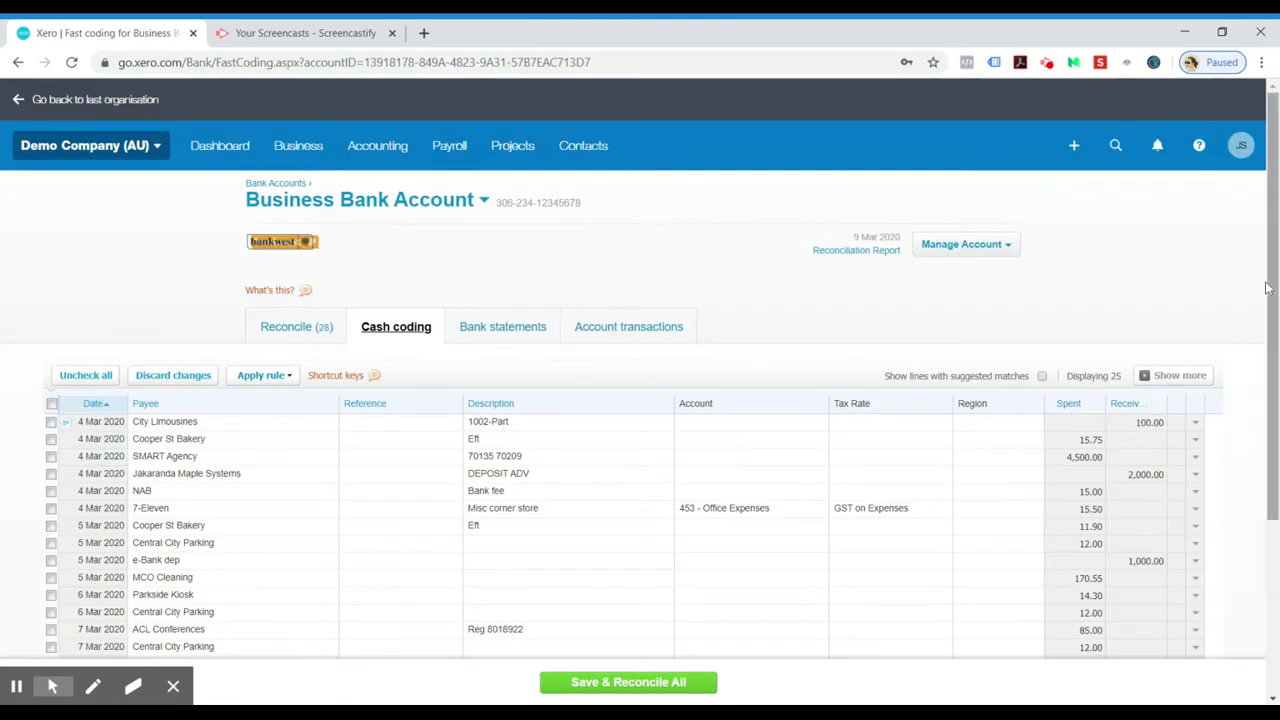
- Scroll through the cash coding grid to review the 25 uncoded March lines
left_click_drag(1270, 283, 1262, 413)
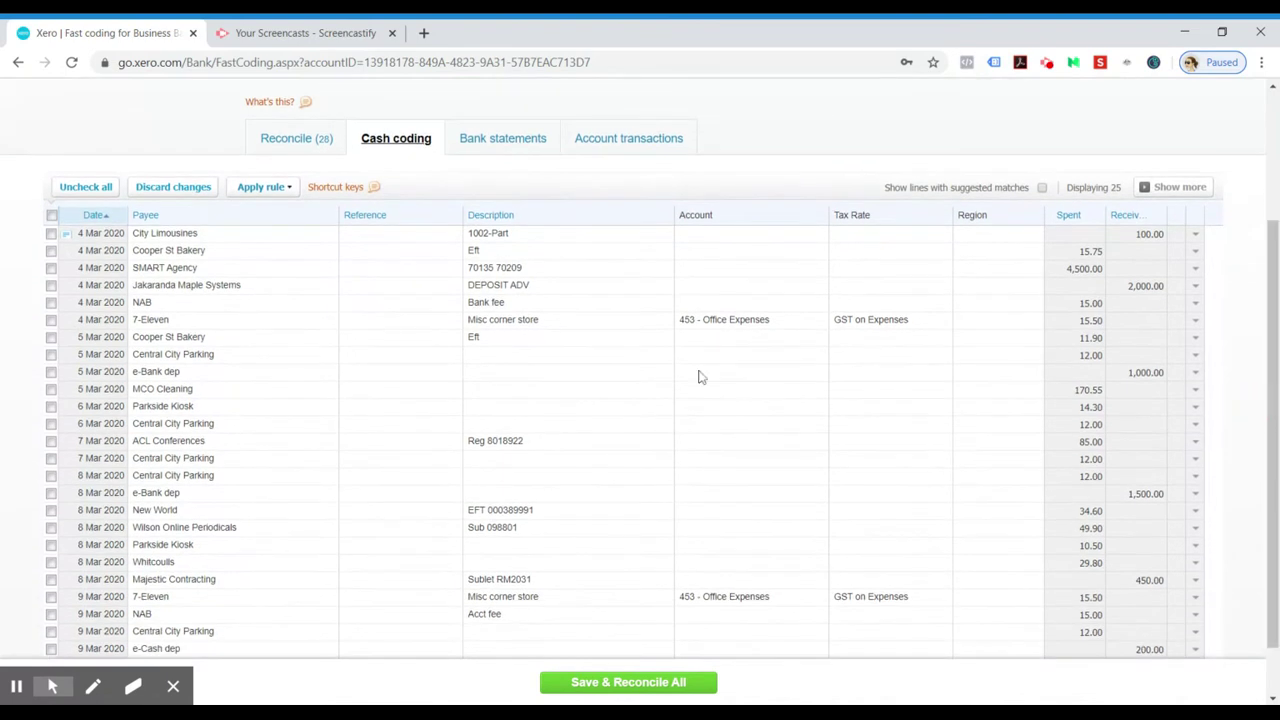
scroll(65, 482, "down", 2)
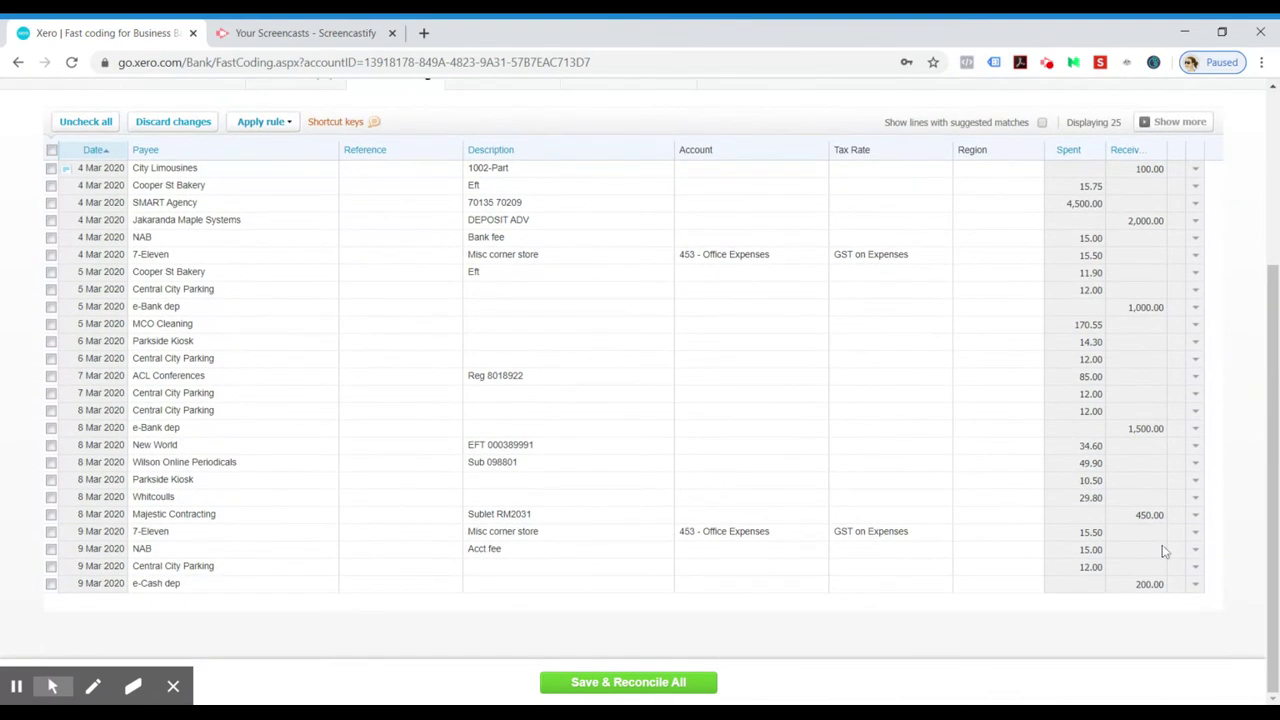
scroll(1220, 566, "up", 1)
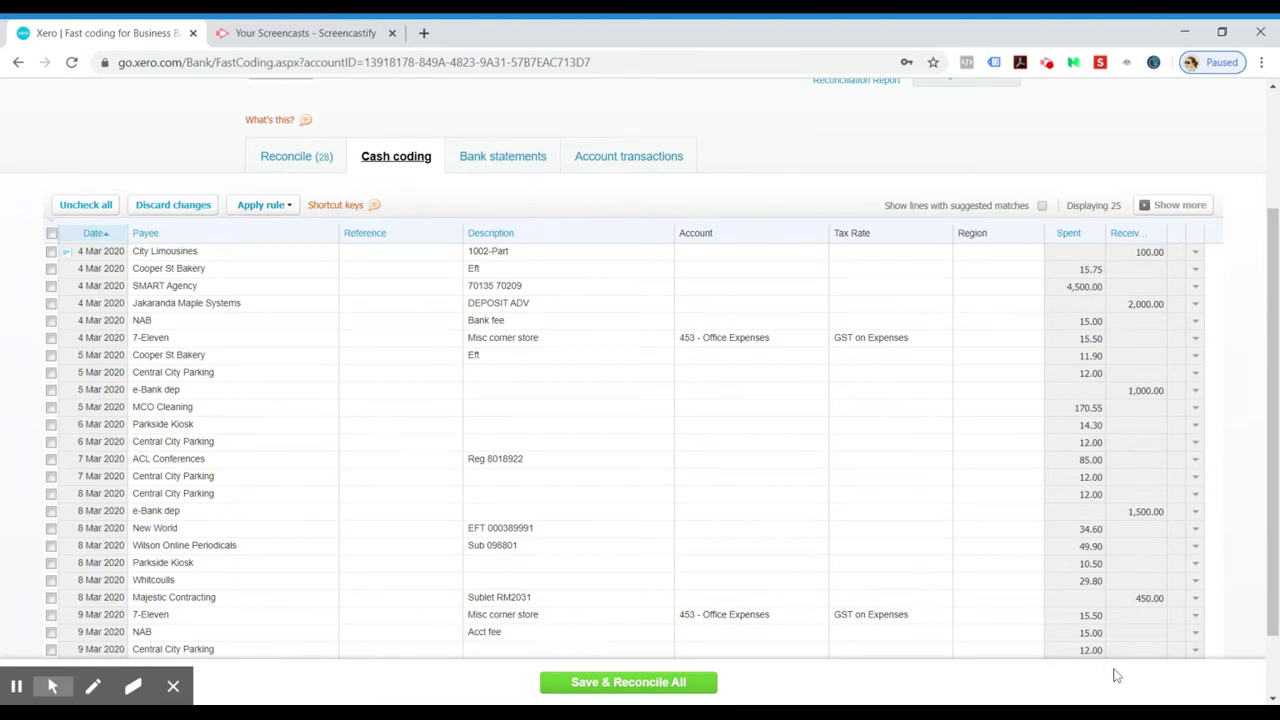
- Sort the lines by Payee, trying Spent in between, and tick the 5 Mar Central City Parking line
left_click(148, 236)
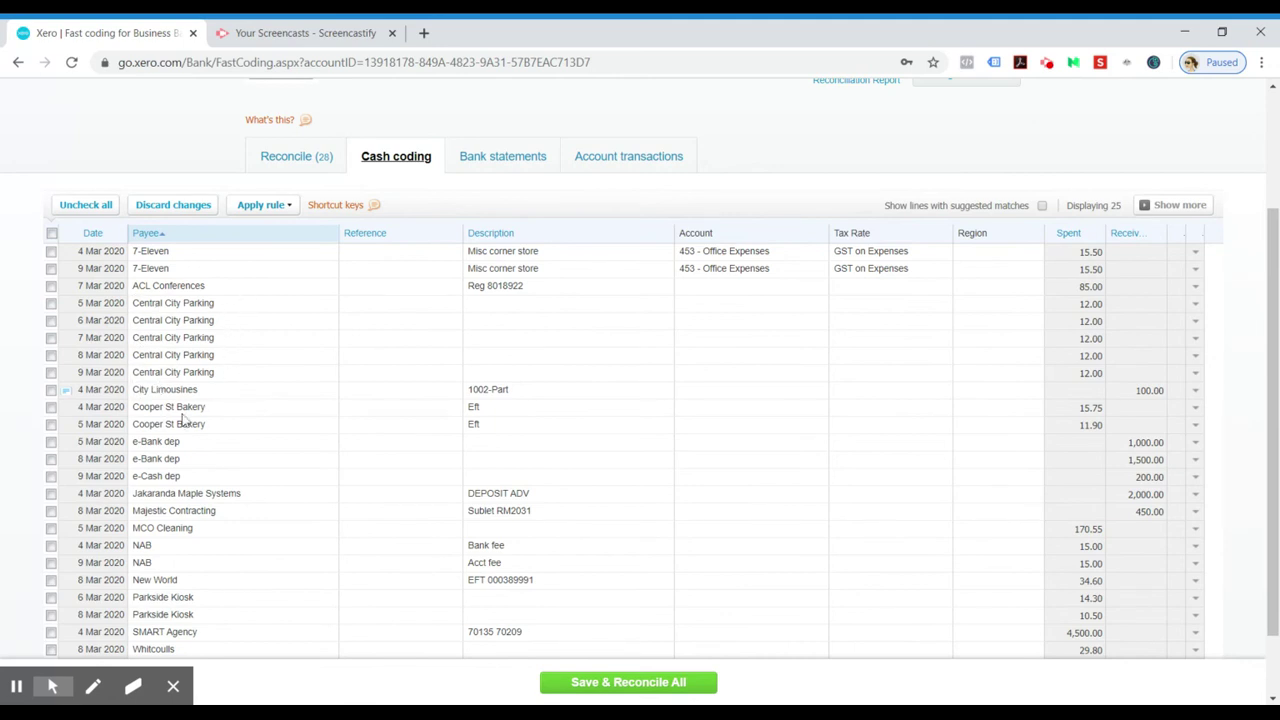
scroll(211, 305, "down", 1)
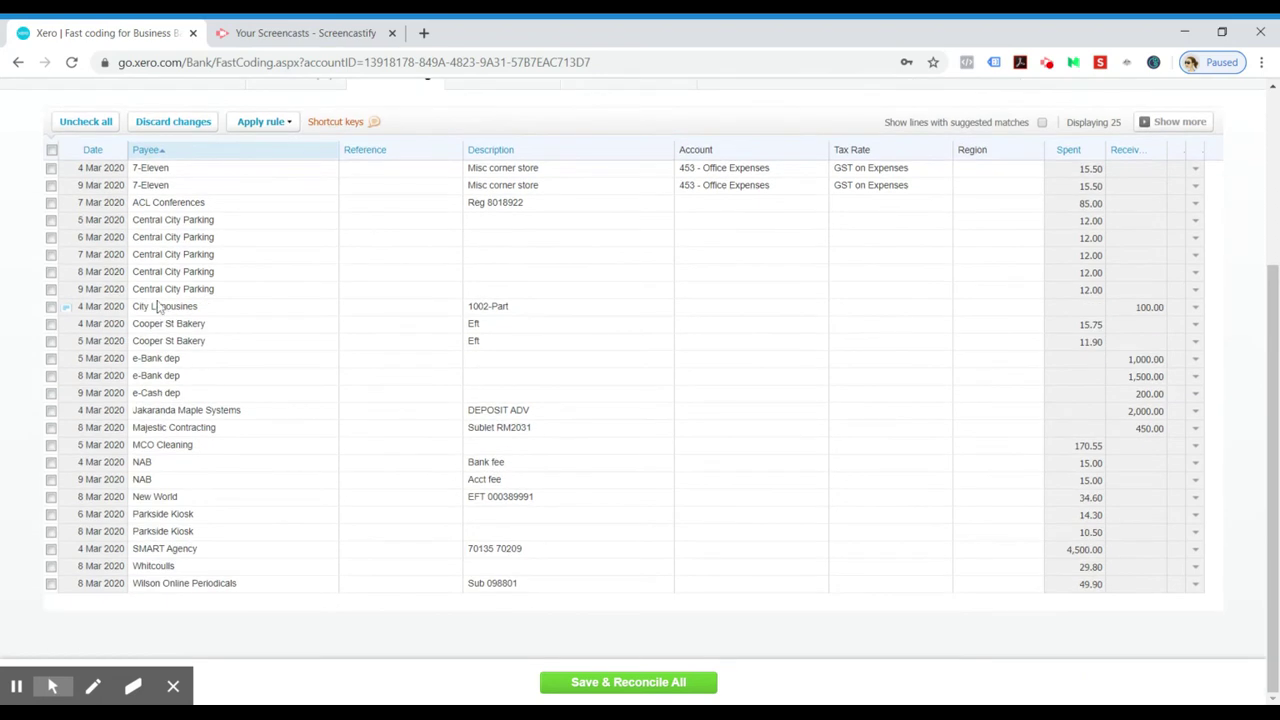
scroll(1141, 508, "up", 1)
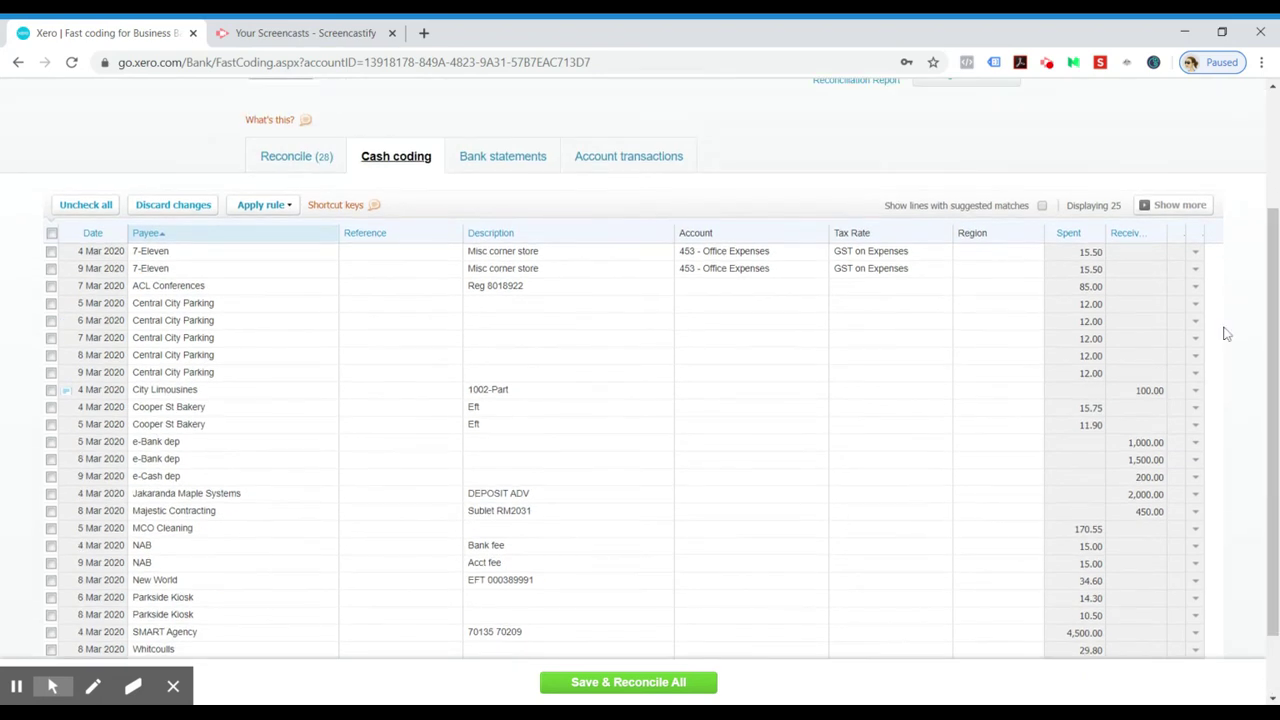
left_click(1067, 239)
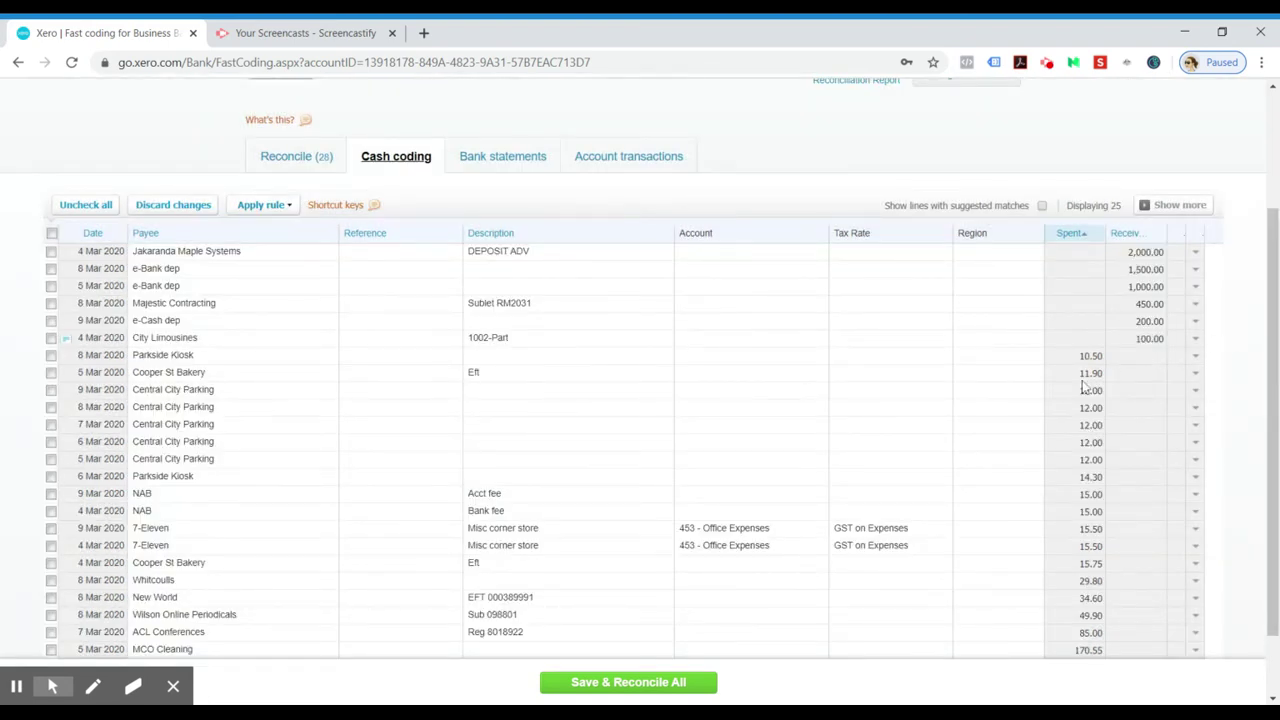
scroll(1097, 345, "down", 1)
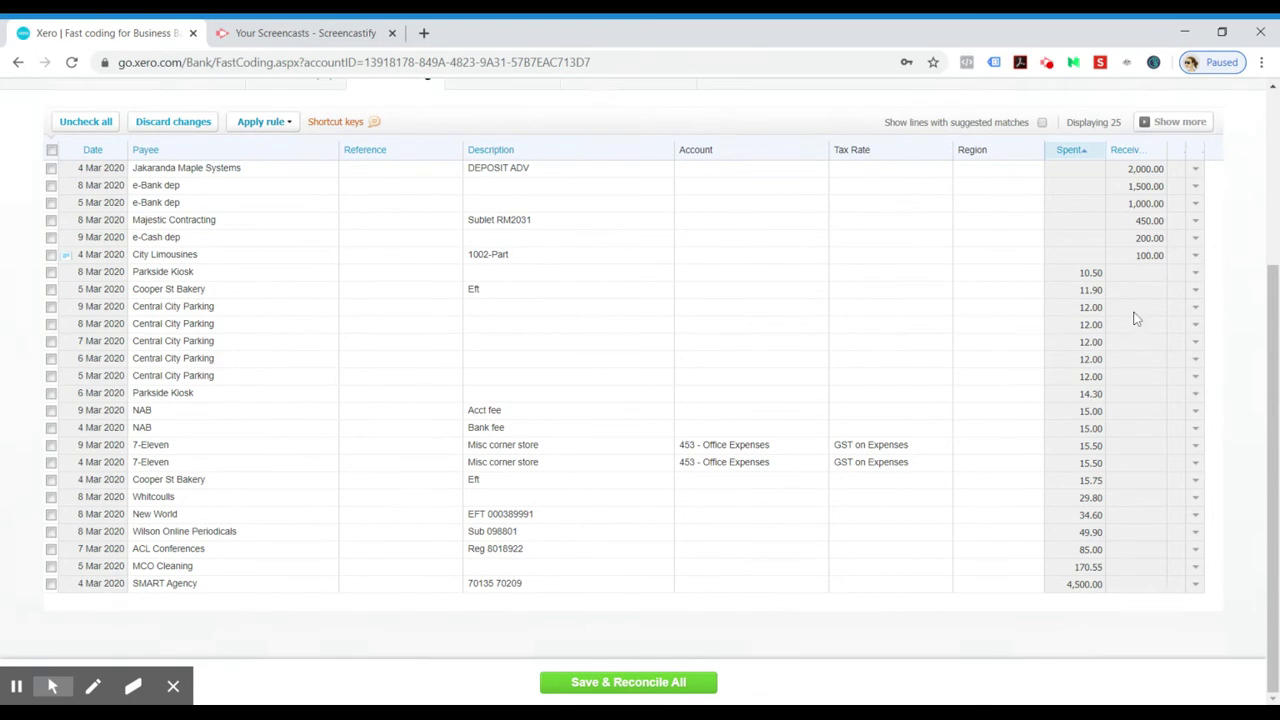
left_click(155, 153)
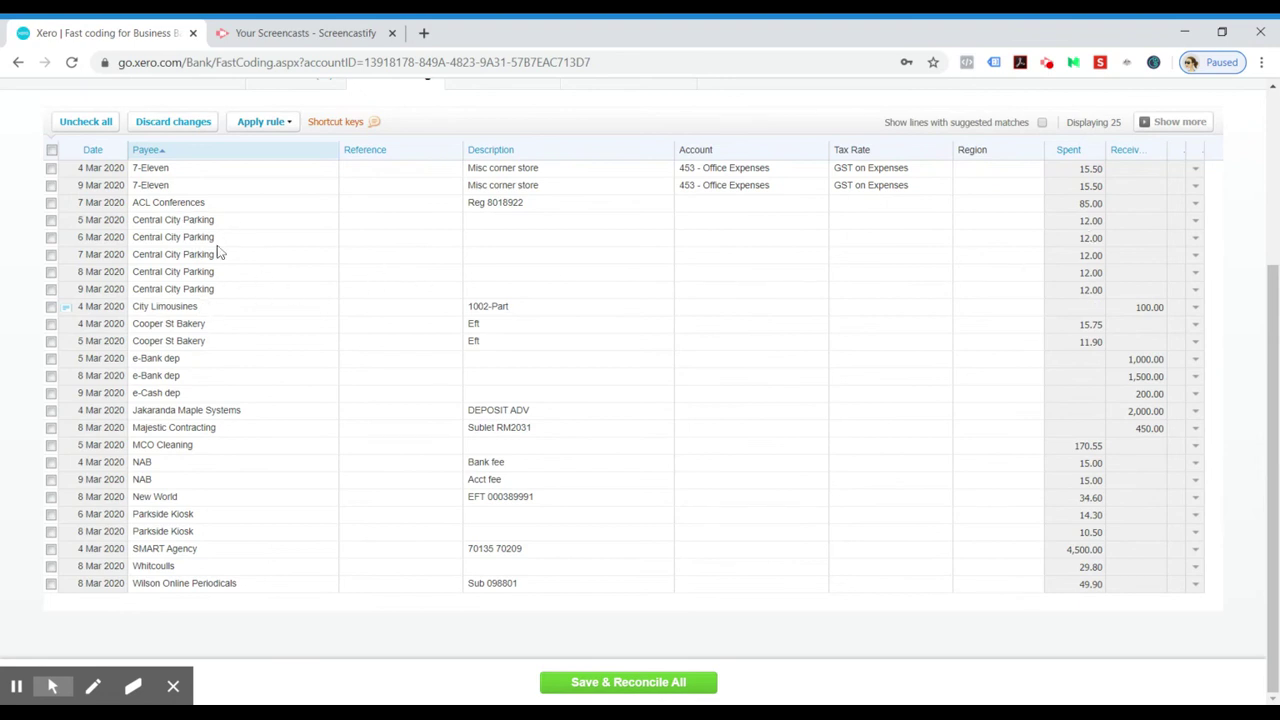
left_click(51, 221)
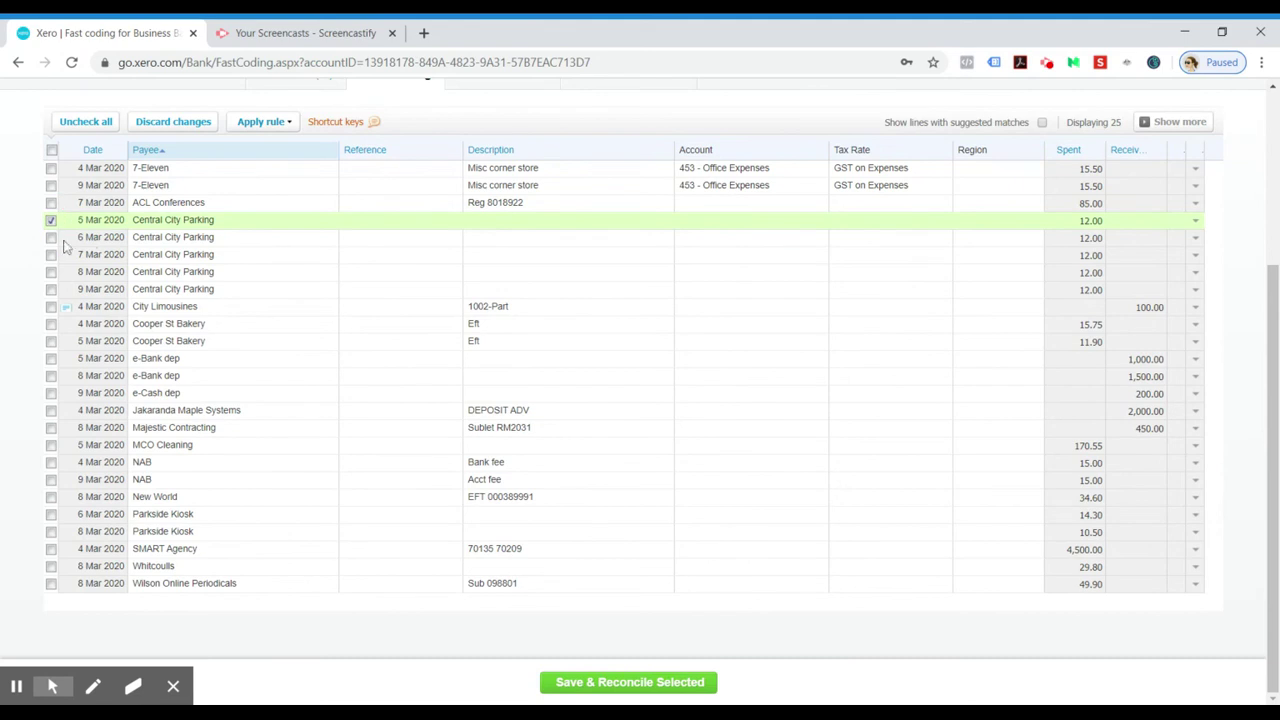
- Tick the 6–9 Mar Central City Parking lines alongside the 5 Mar one
left_click(51, 239)
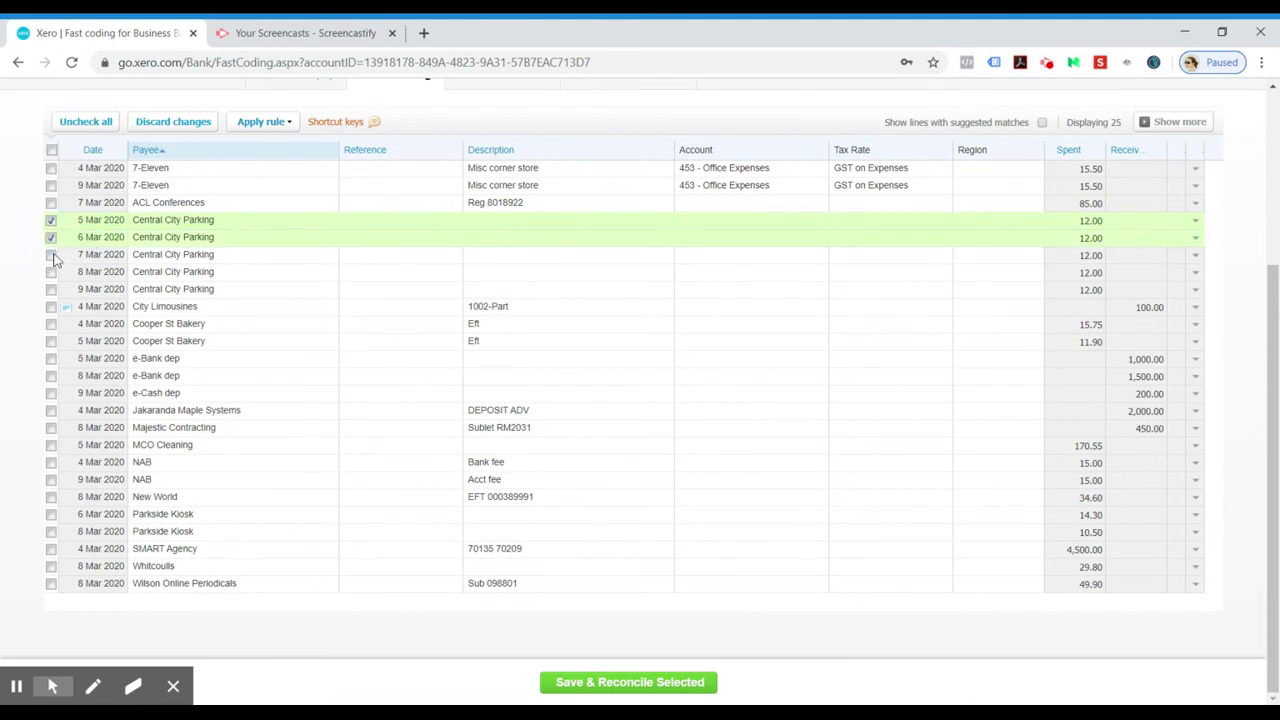
left_click(51, 256)
left_click(51, 289)
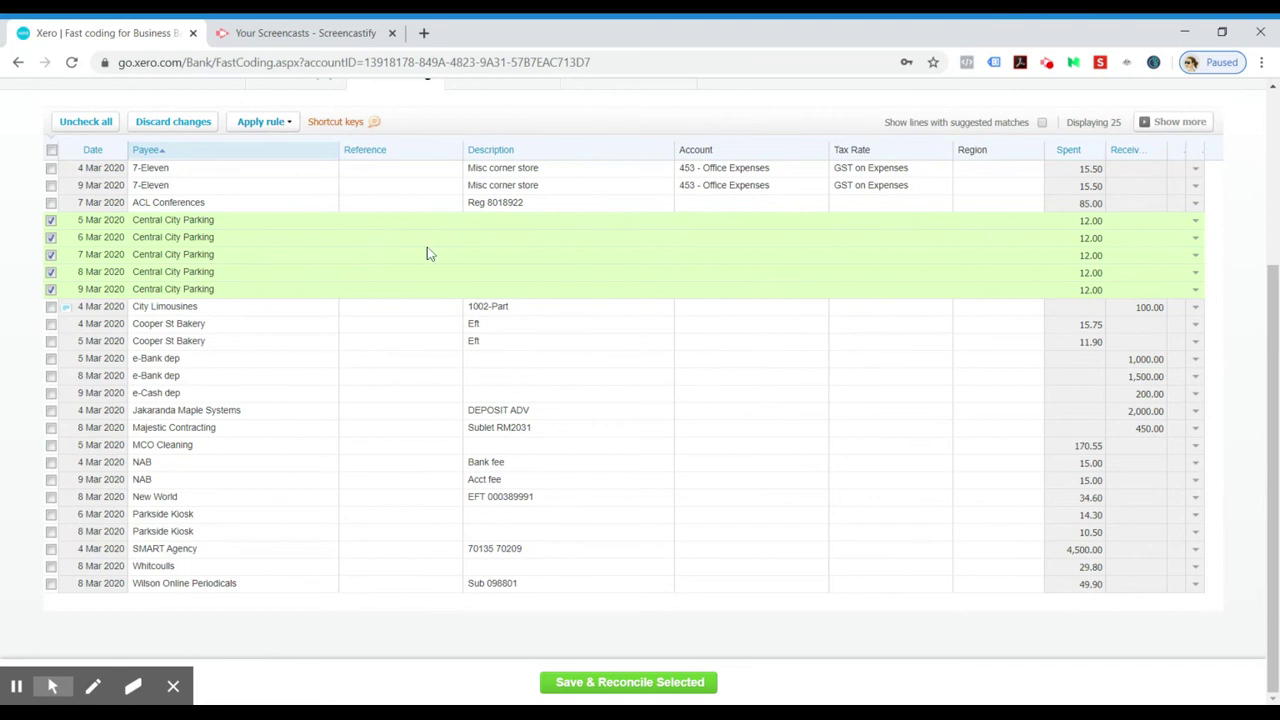
- Give the five marked lines description Parking Fee and account 493 - Travel - National
left_click(535, 226)
type("Parking Fee")
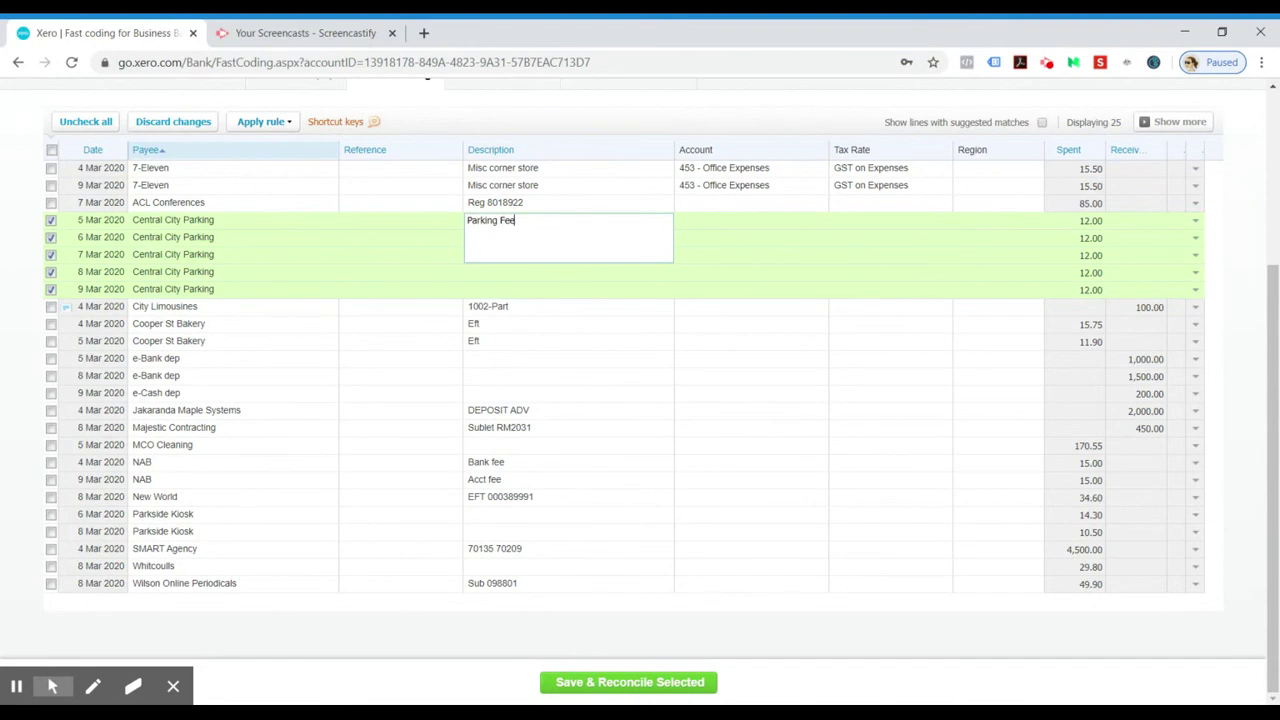
key("Tab")
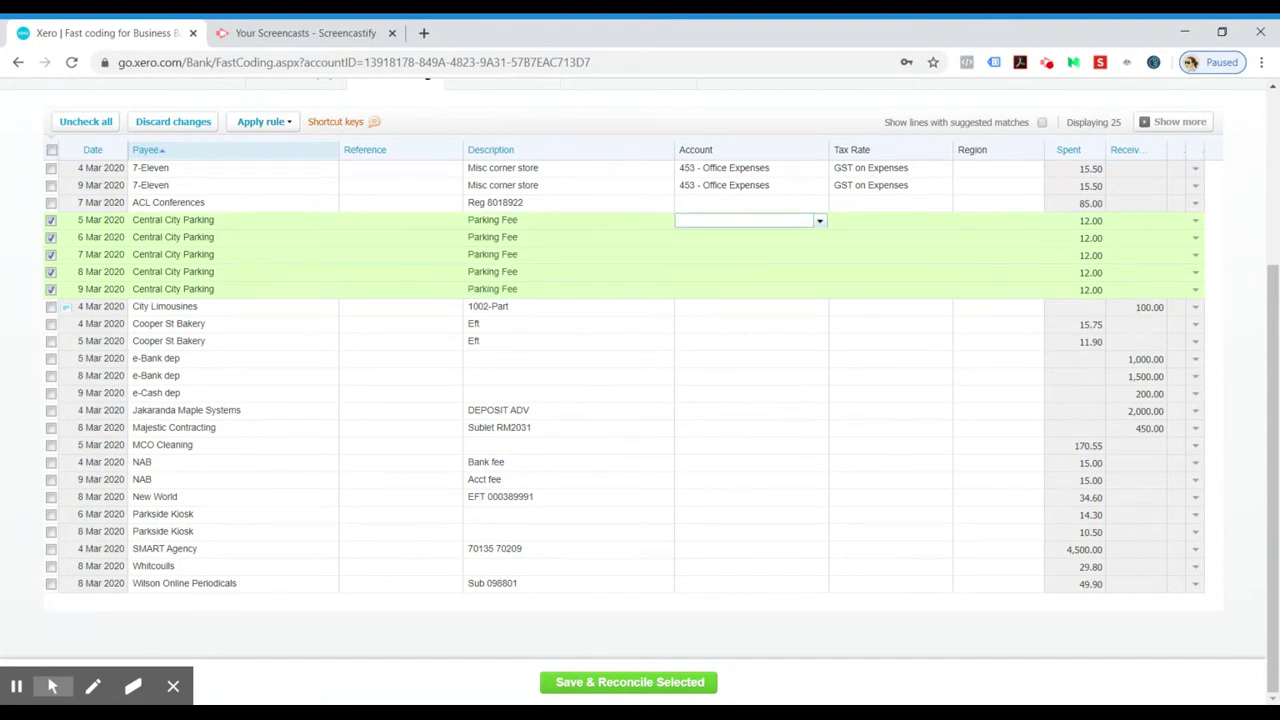
type("trave")
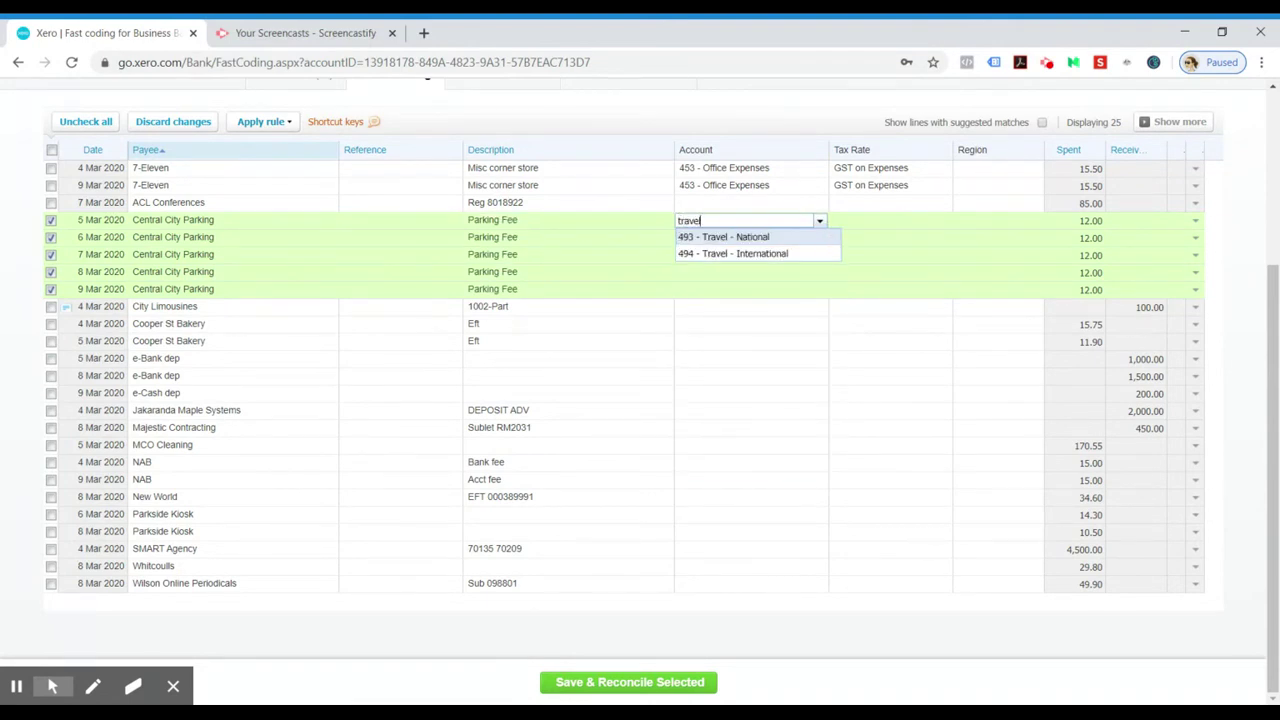
type("l")
left_click(718, 239)
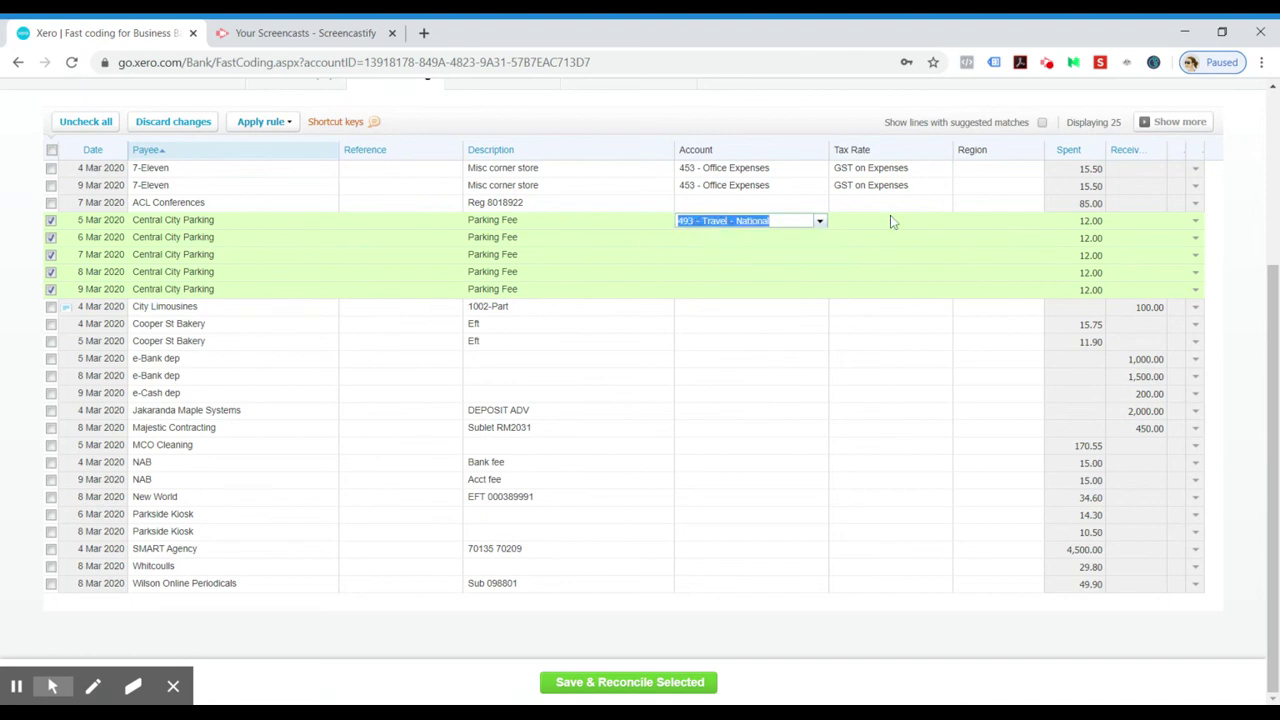
key("Return")
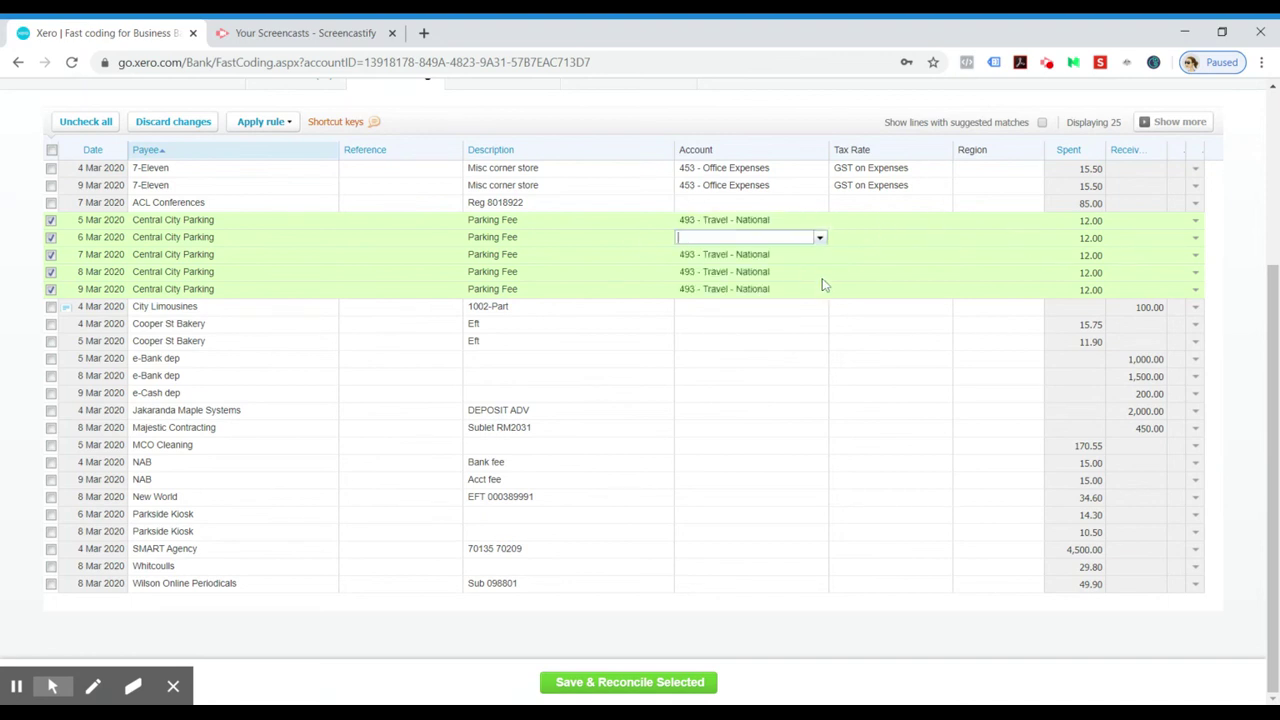
- Set the tax rate of all marked parking lines to GST on Expenses
left_click(898, 229)
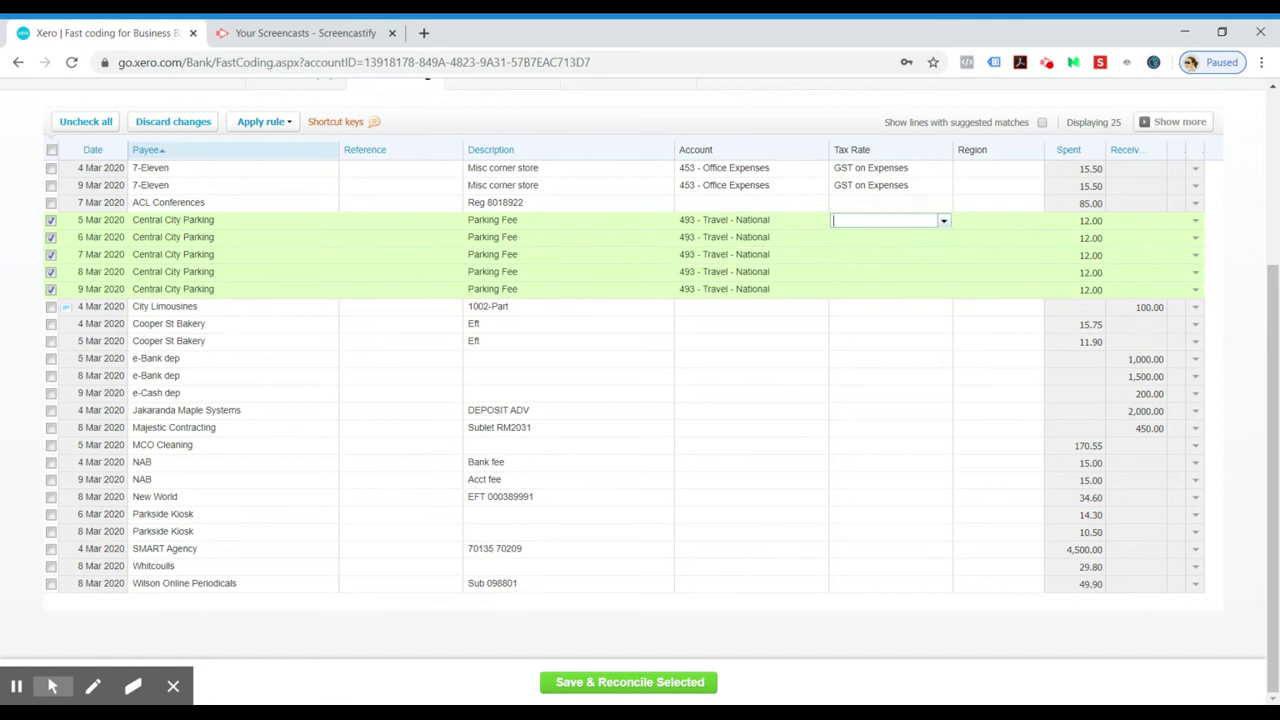
left_click(960, 325)
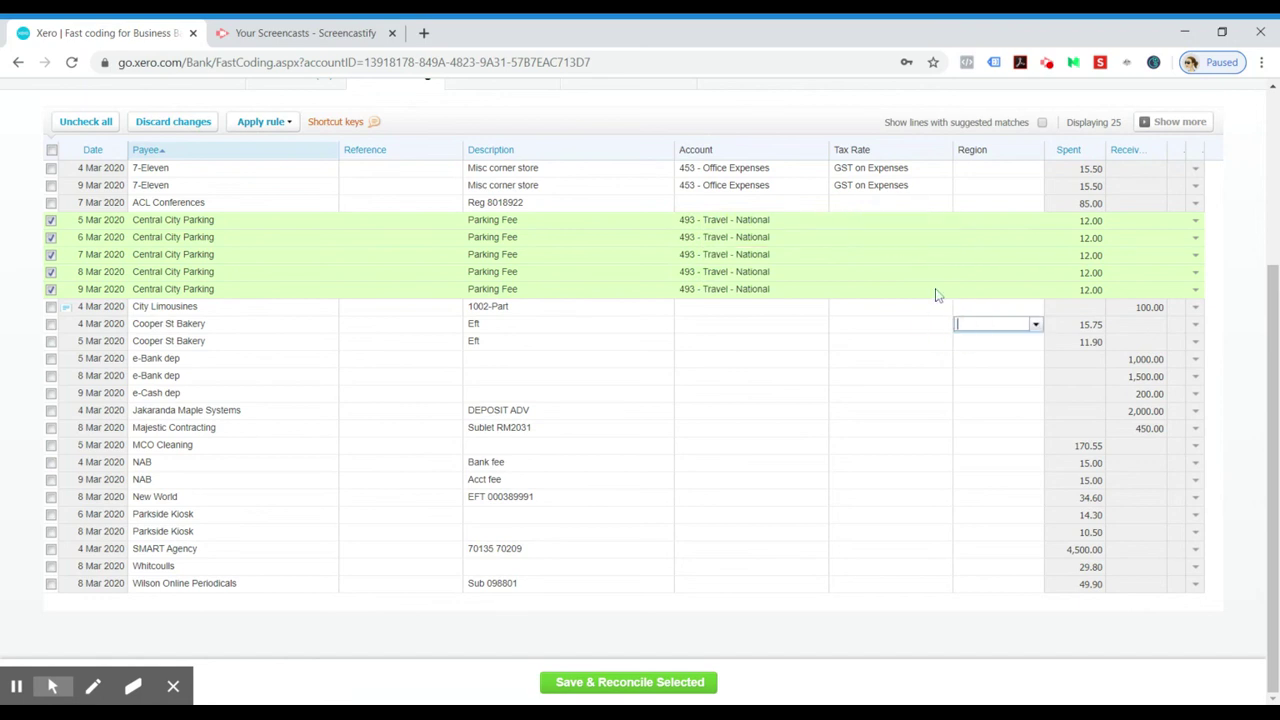
left_click(889, 222)
type("gst")
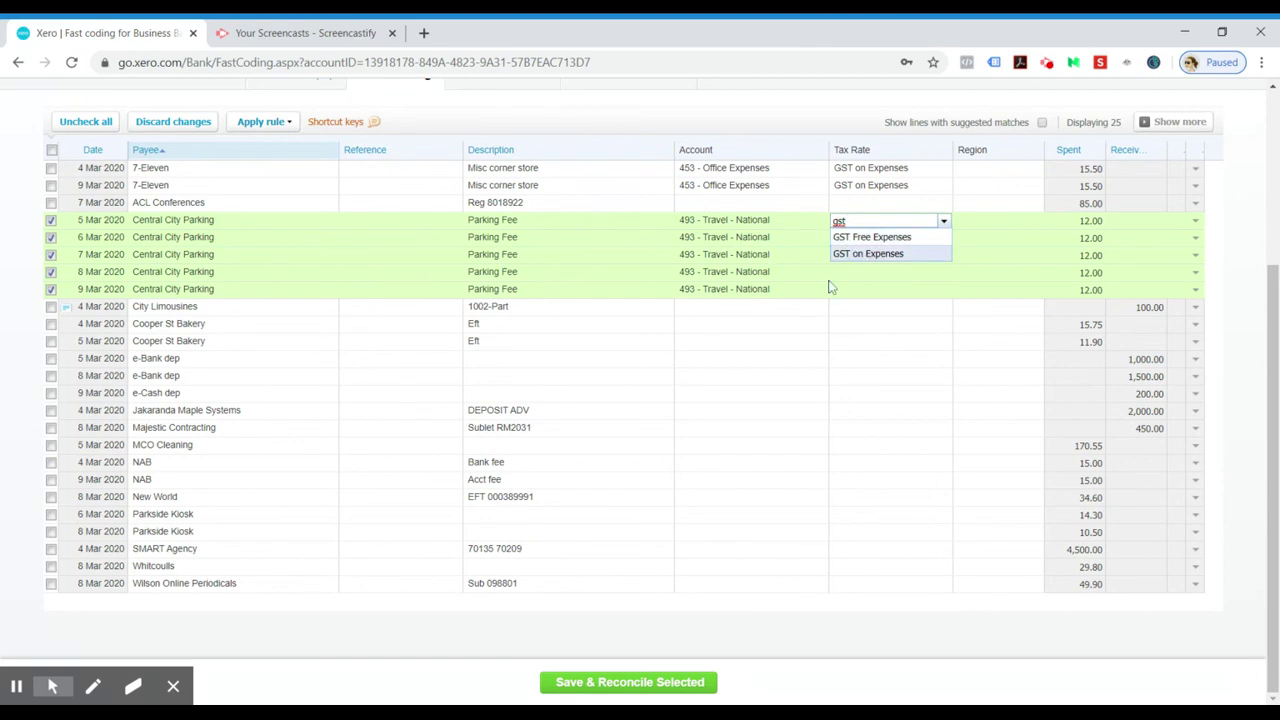
left_click(865, 258)
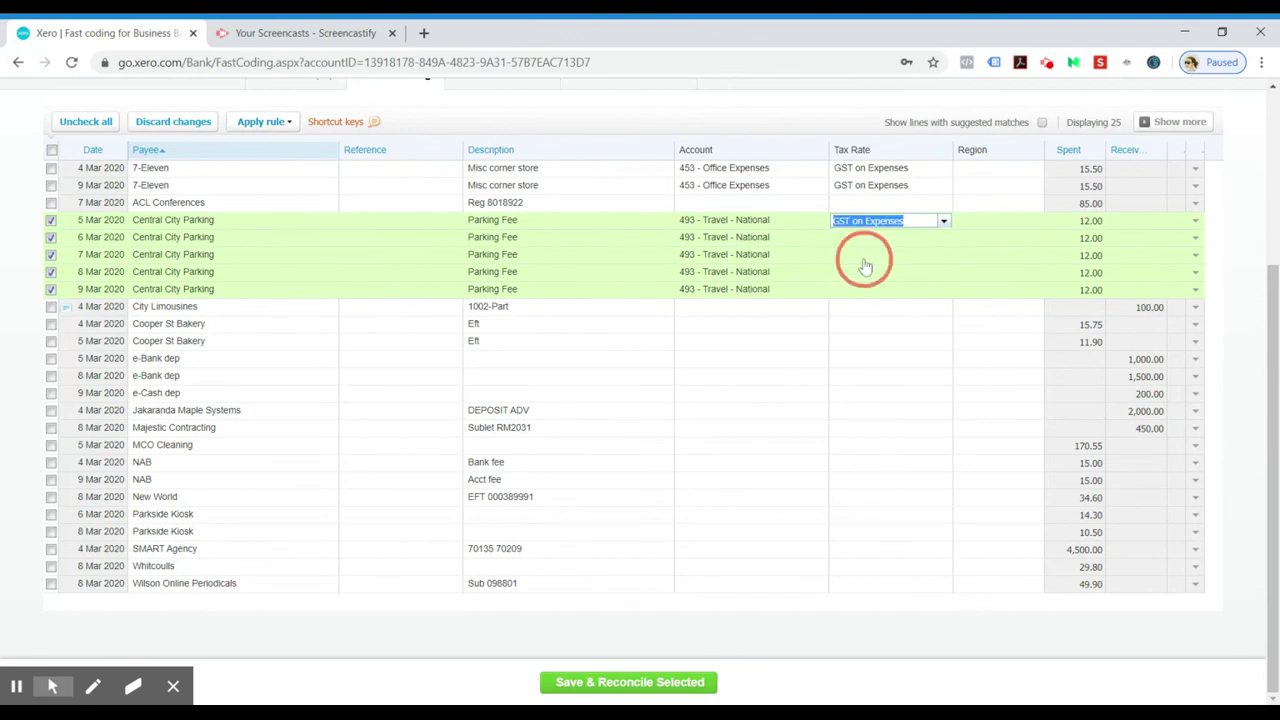
left_click(892, 325)
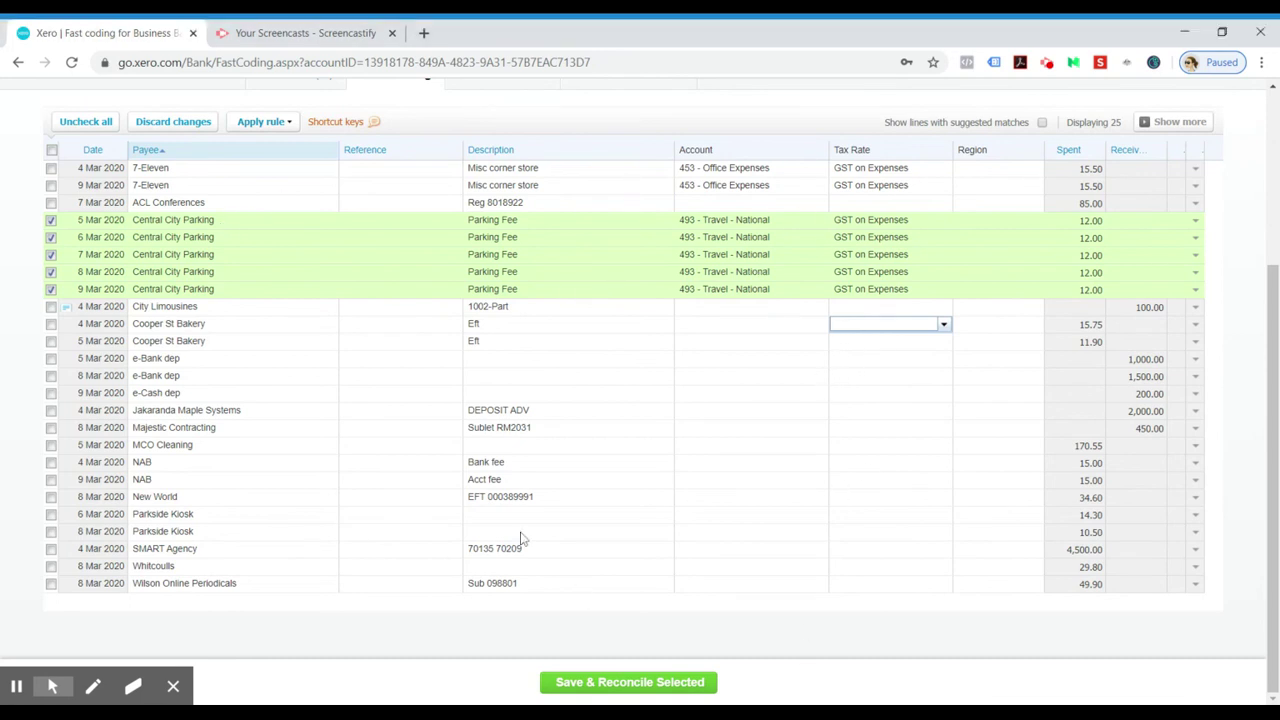
- Save and reconcile the five coded parking lines, then review the remaining twenty lines
left_click(670, 688)
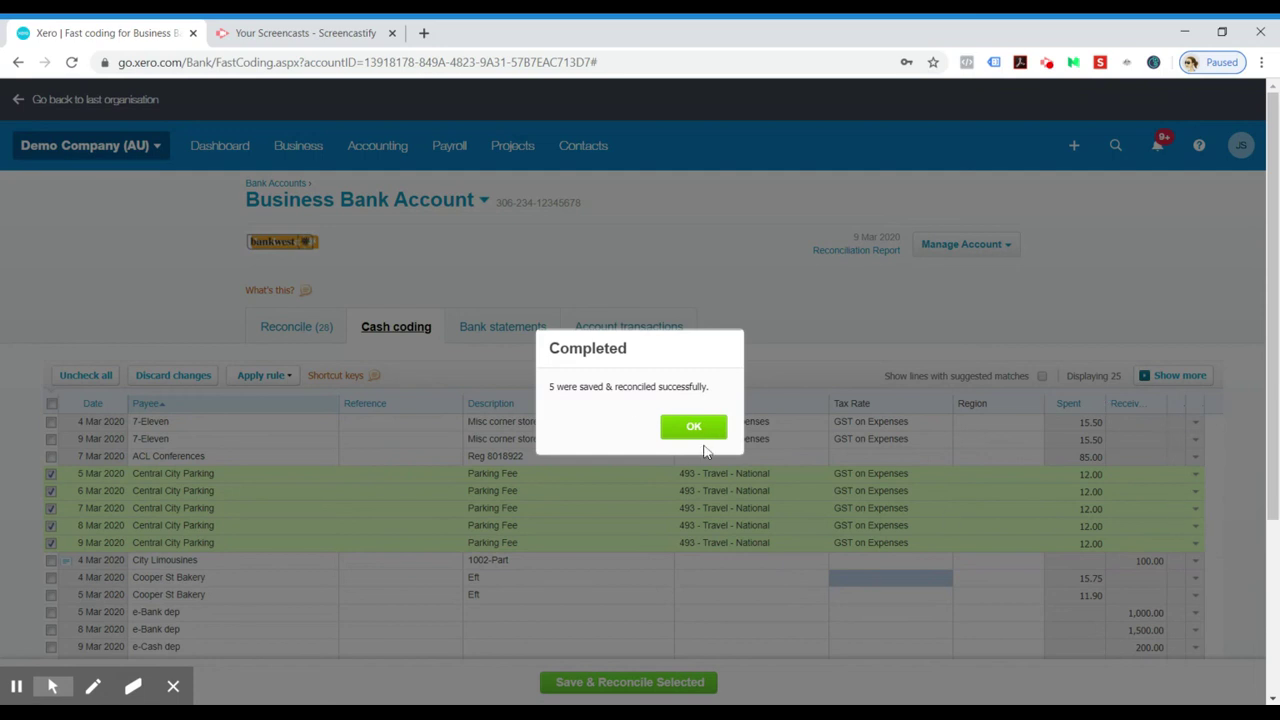
left_click(695, 428)
scroll(1216, 473, "down", 2)
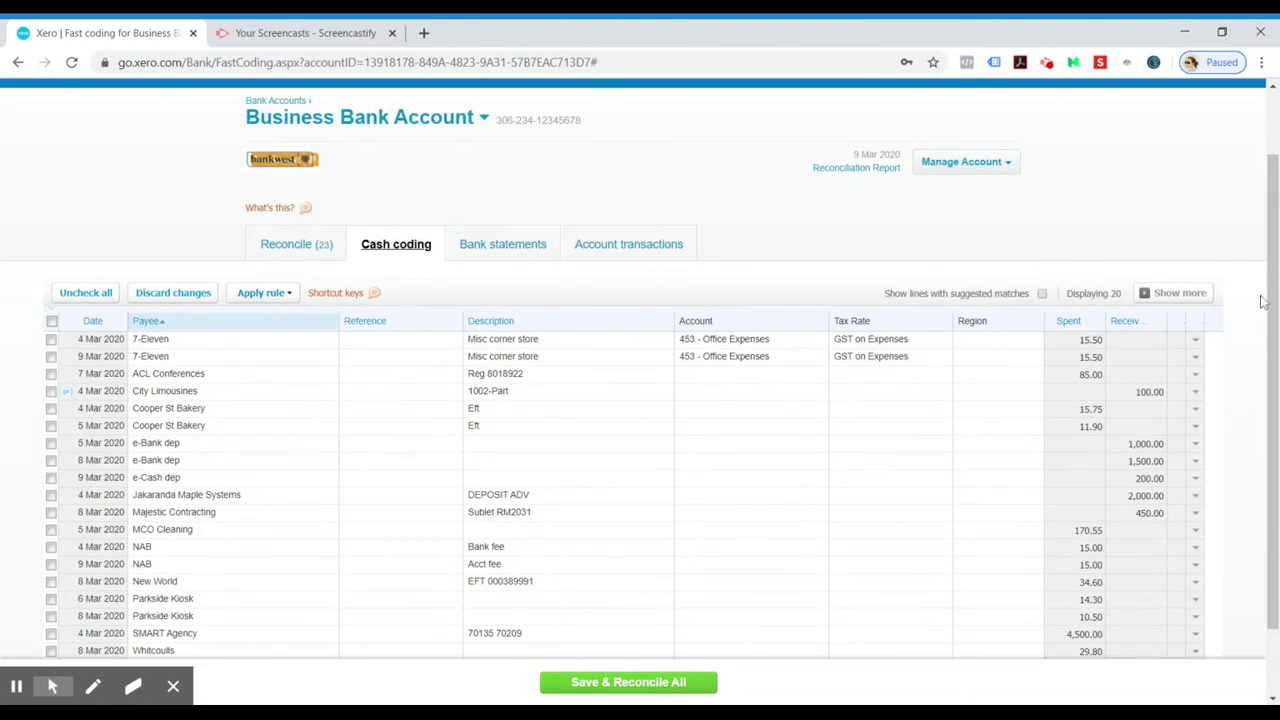
left_click_drag(1268, 300, 1268, 365)
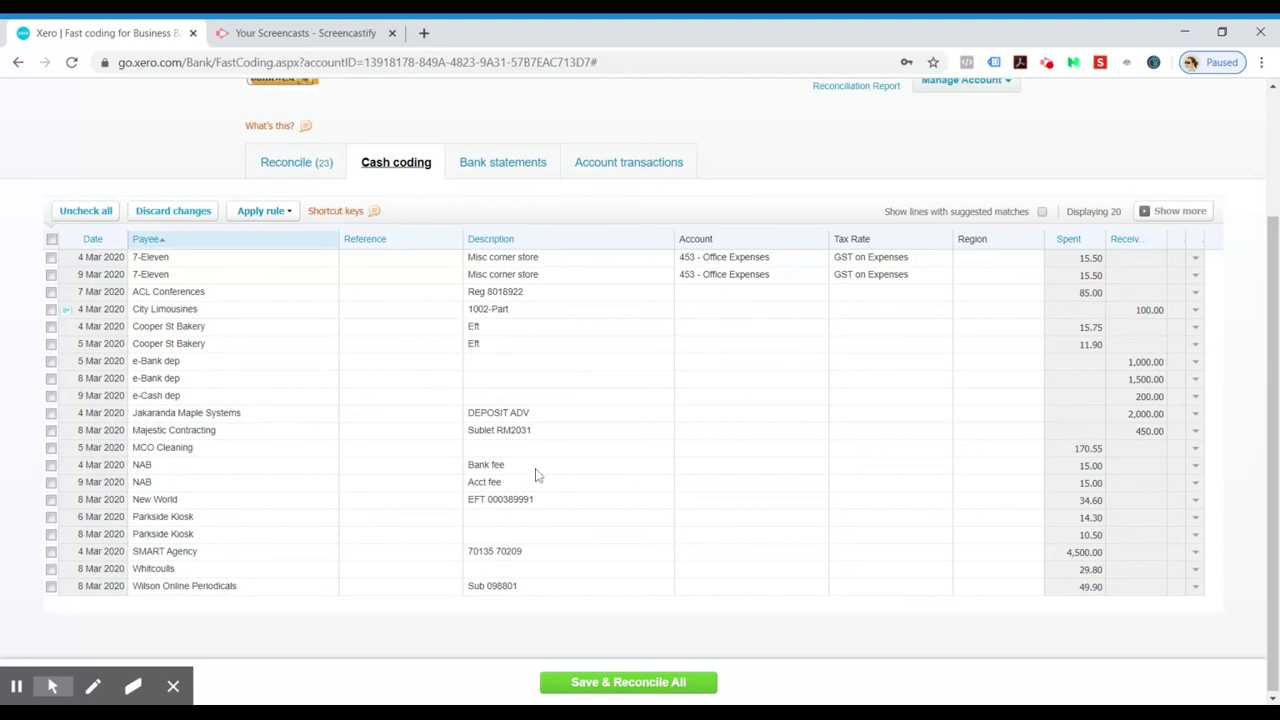
left_click(51, 517)
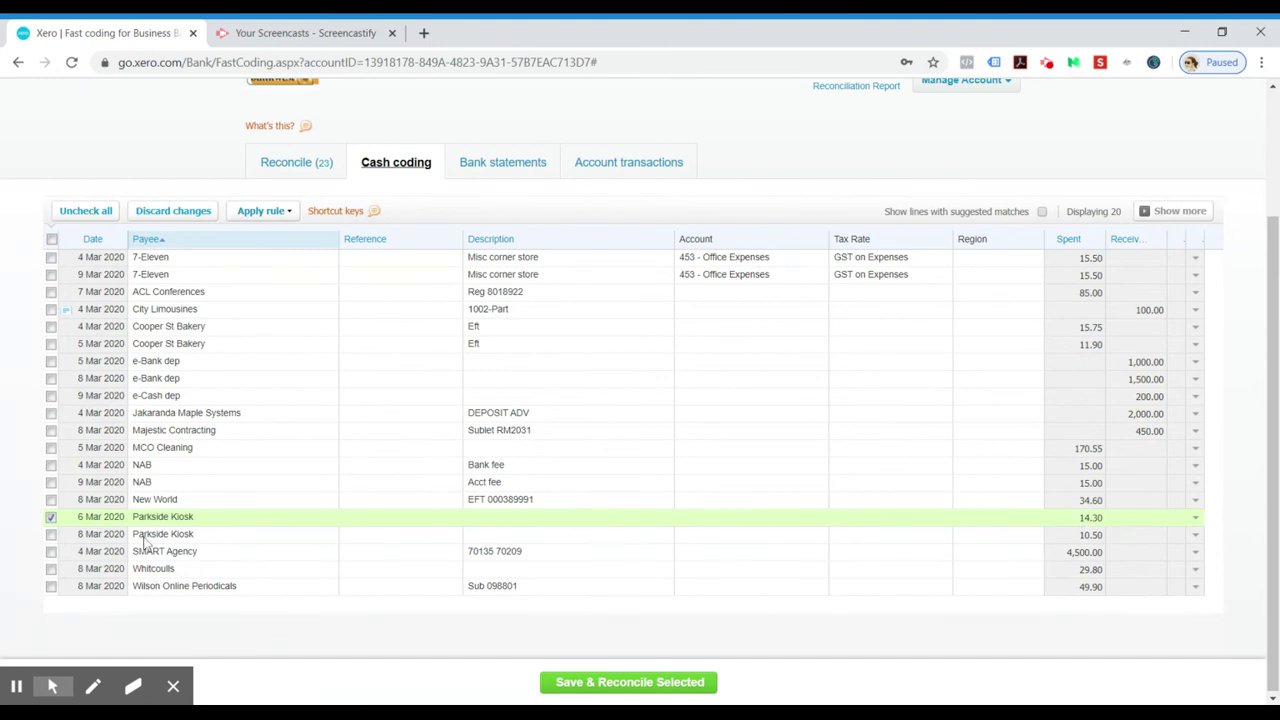
left_click(515, 518)
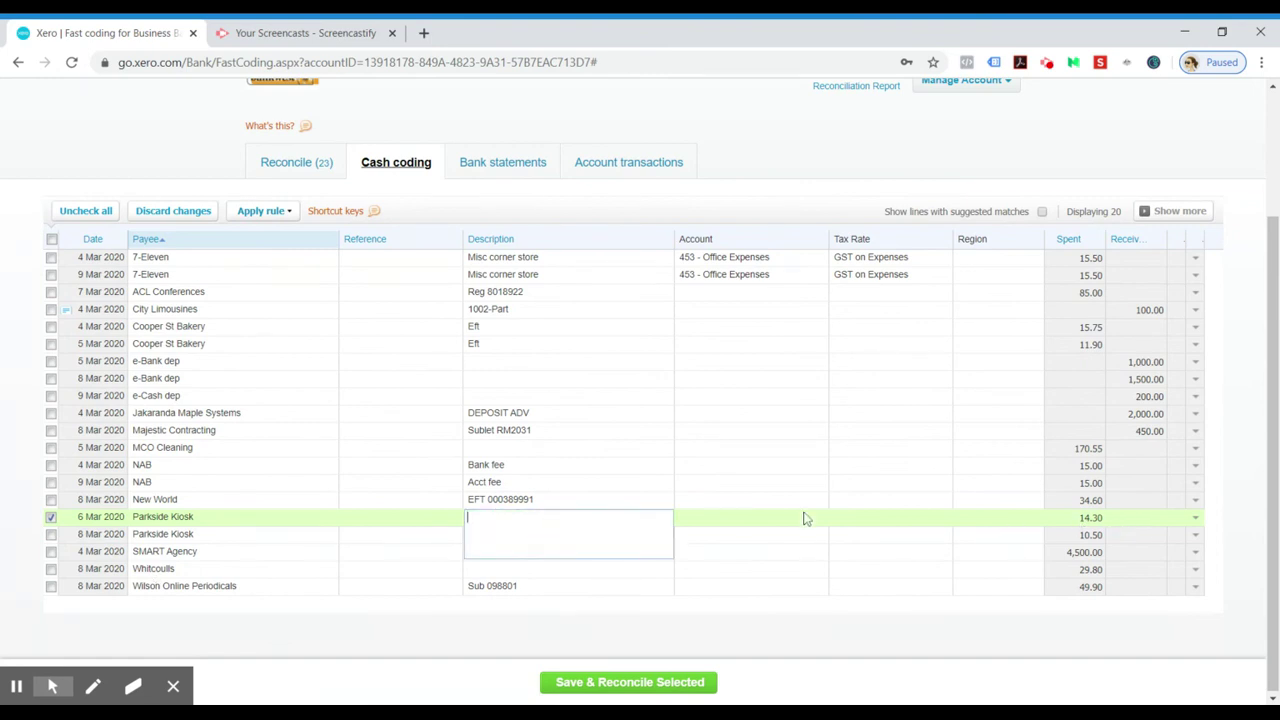
left_click(51, 517)
scroll(357, 489, "up", 2)
left_click(300, 247)
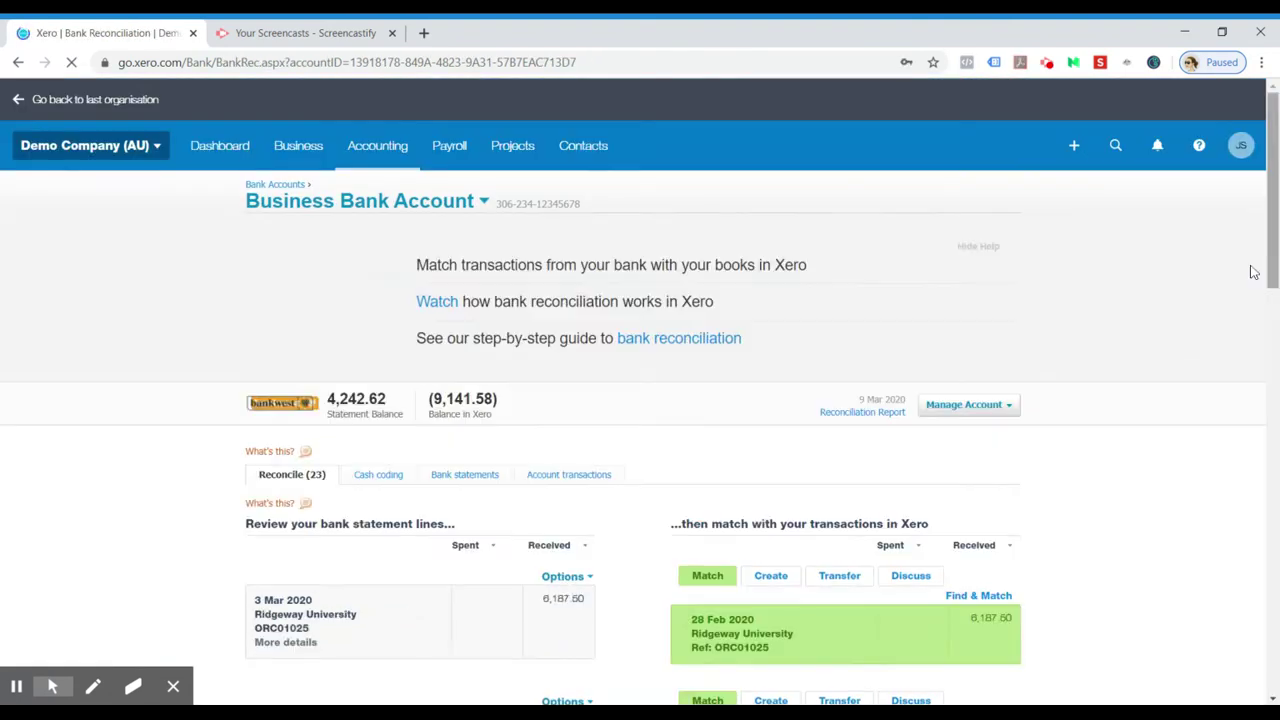
- Scroll through the 23 remaining statement lines on the Reconcile tab
scroll(1111, 428, "down", 1)
scroll(1126, 417, "down", 2)
scroll(1131, 408, "down", 2)
scroll(1140, 407, "down", 2)
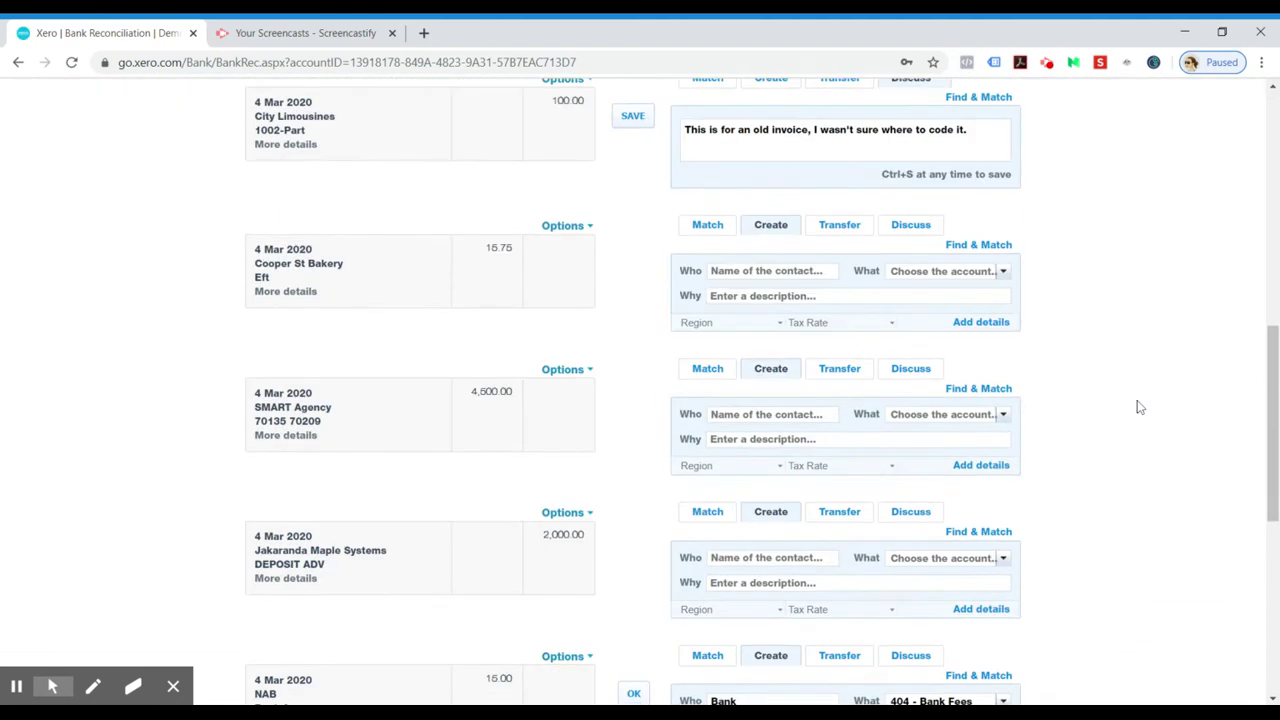
scroll(1140, 407, "down", 1)
scroll(1138, 404, "down", 2)
scroll(1145, 404, "down", 2)
scroll(1160, 410, "up", 1)
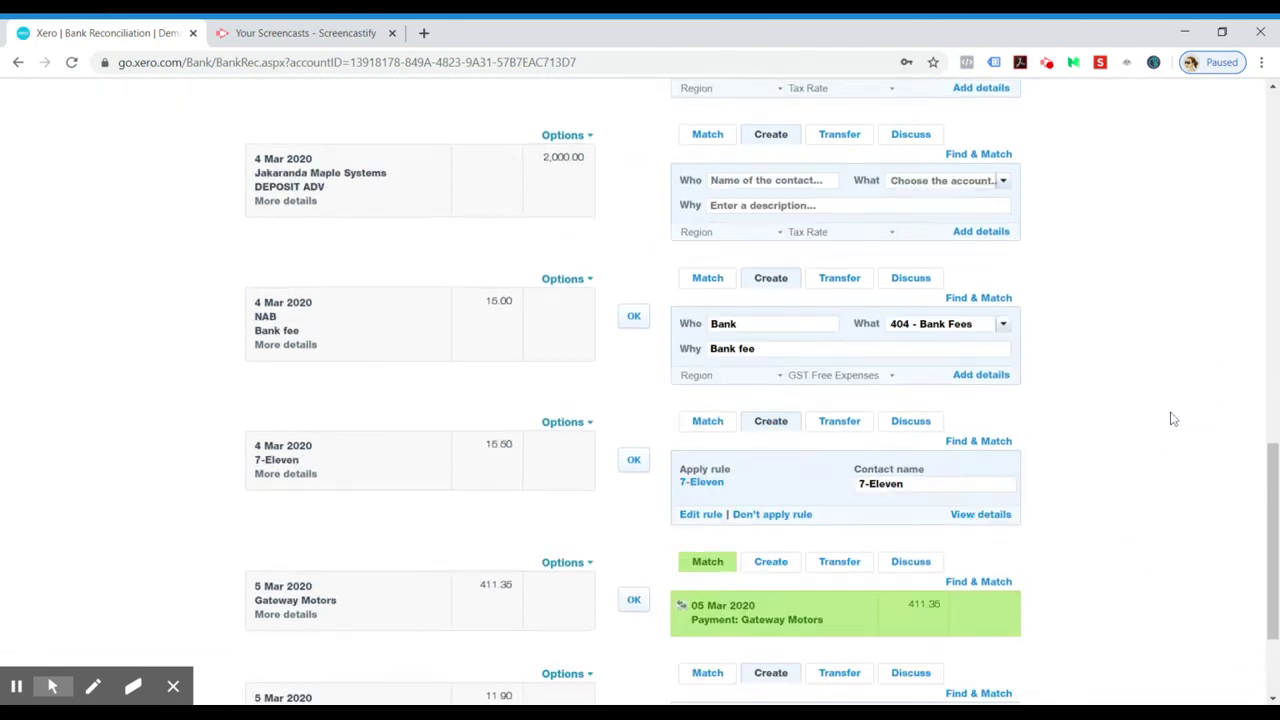
scroll(1172, 425, "up", 4)
scroll(1165, 425, "up", 5)
scroll(1157, 420, "up", 2)
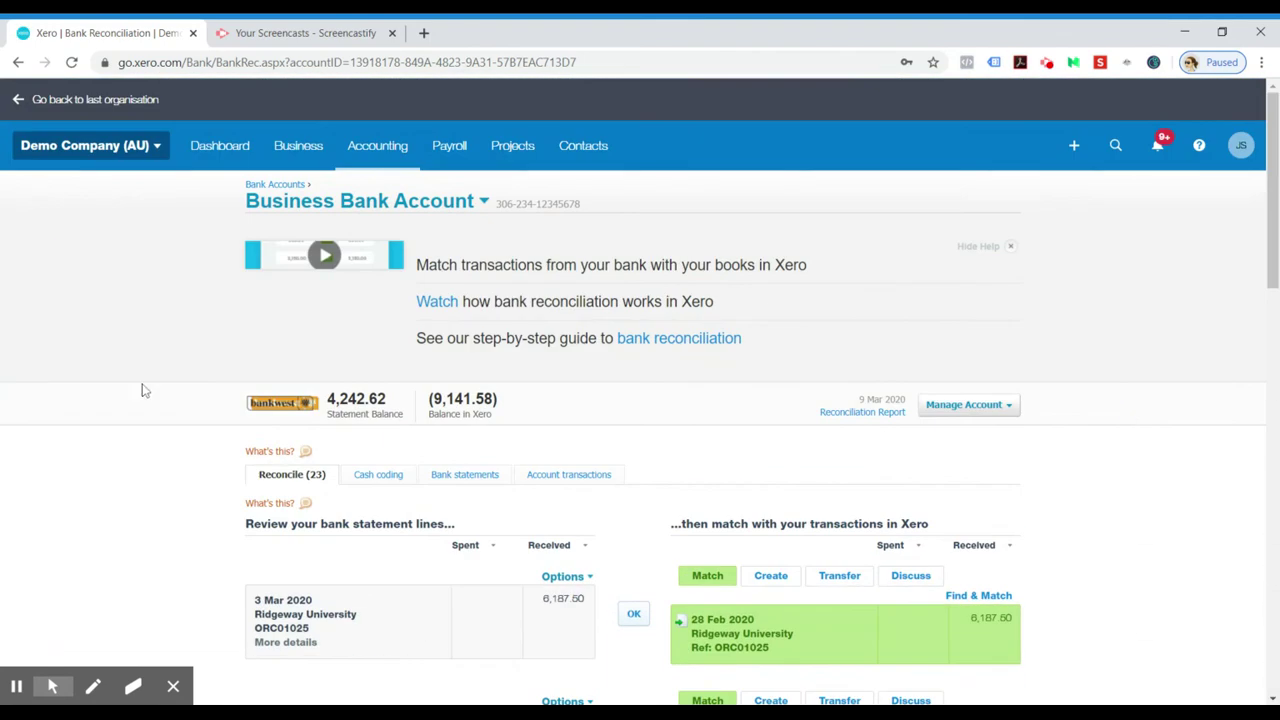